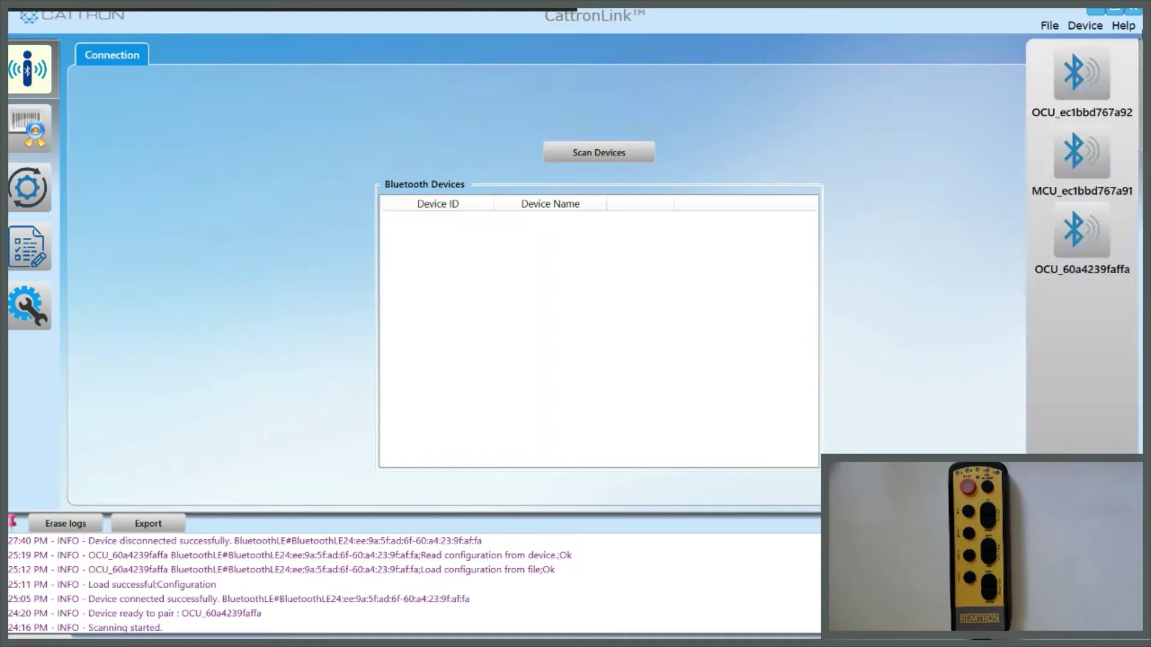
Close the list of saved devices and scan for available Bluetooth devices.
click(1081, 27)
click(1060, 47)
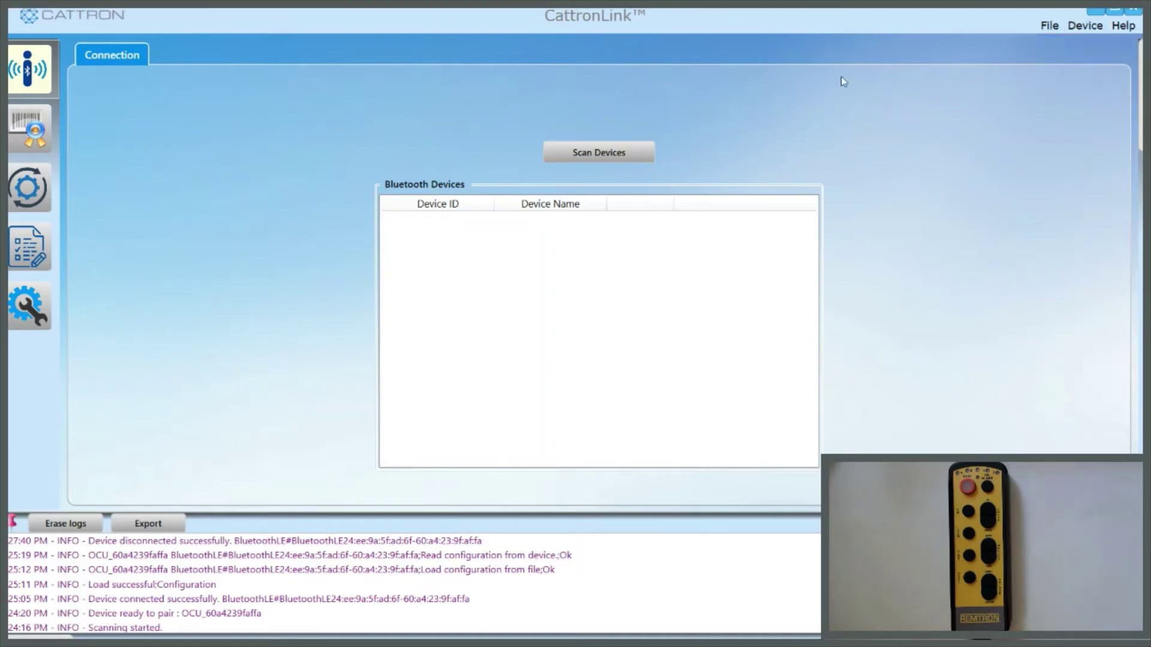
click(604, 157)
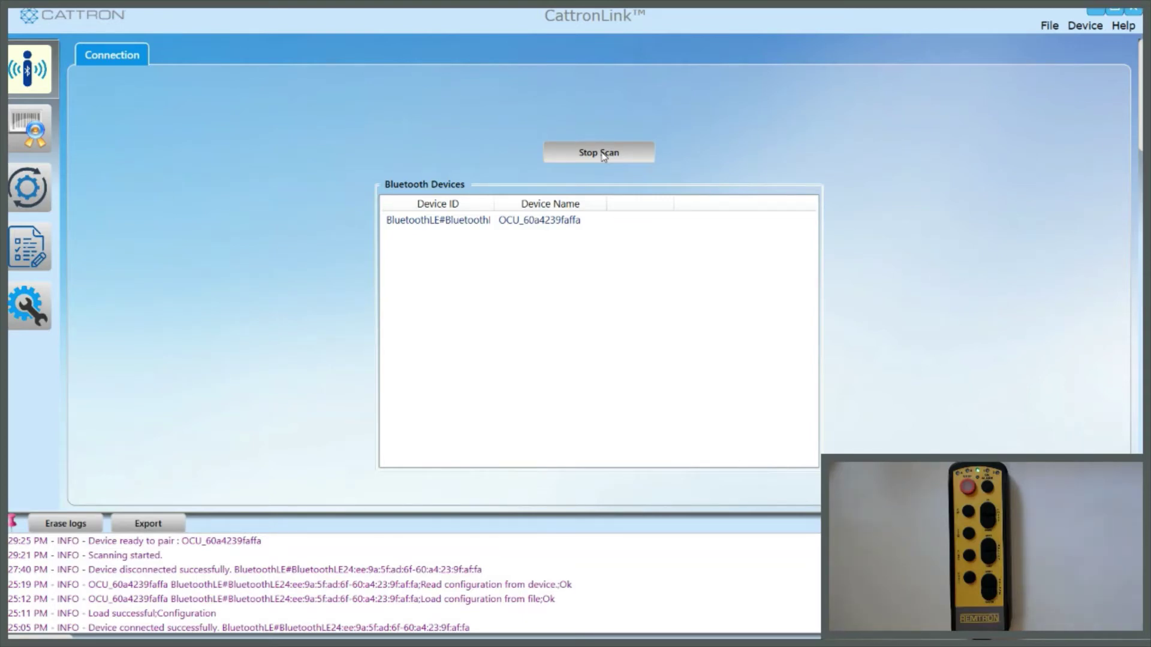
Connect to the found device OCU_60a4239faffa, entering its PIN and acknowledging the notice.
click(461, 227)
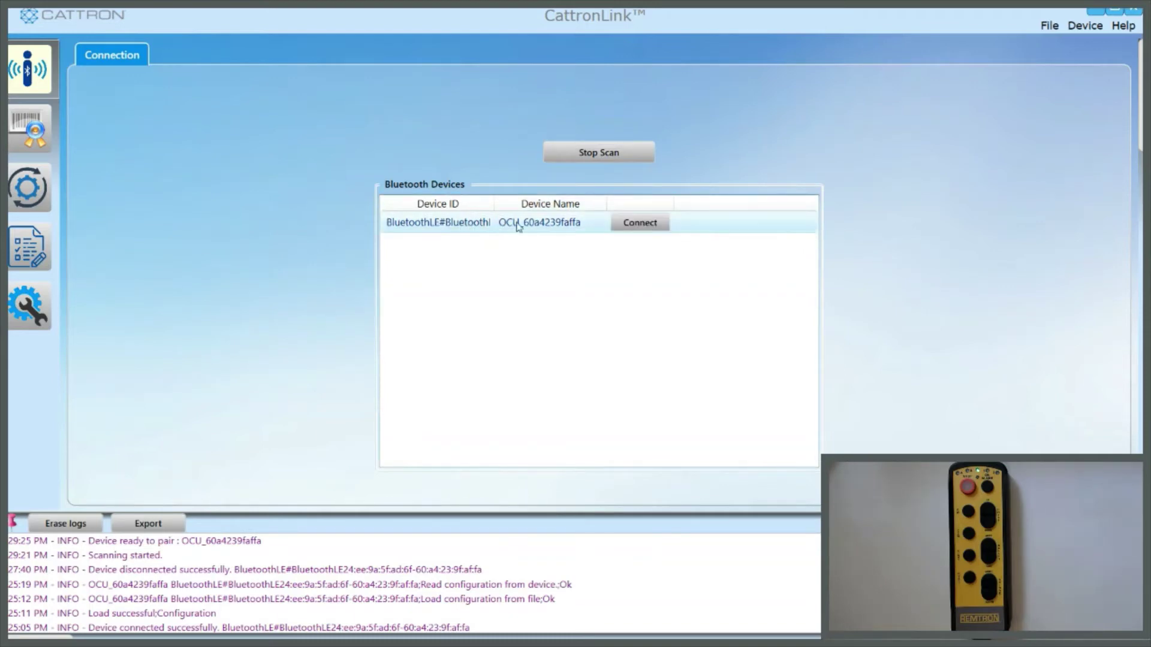
click(640, 224)
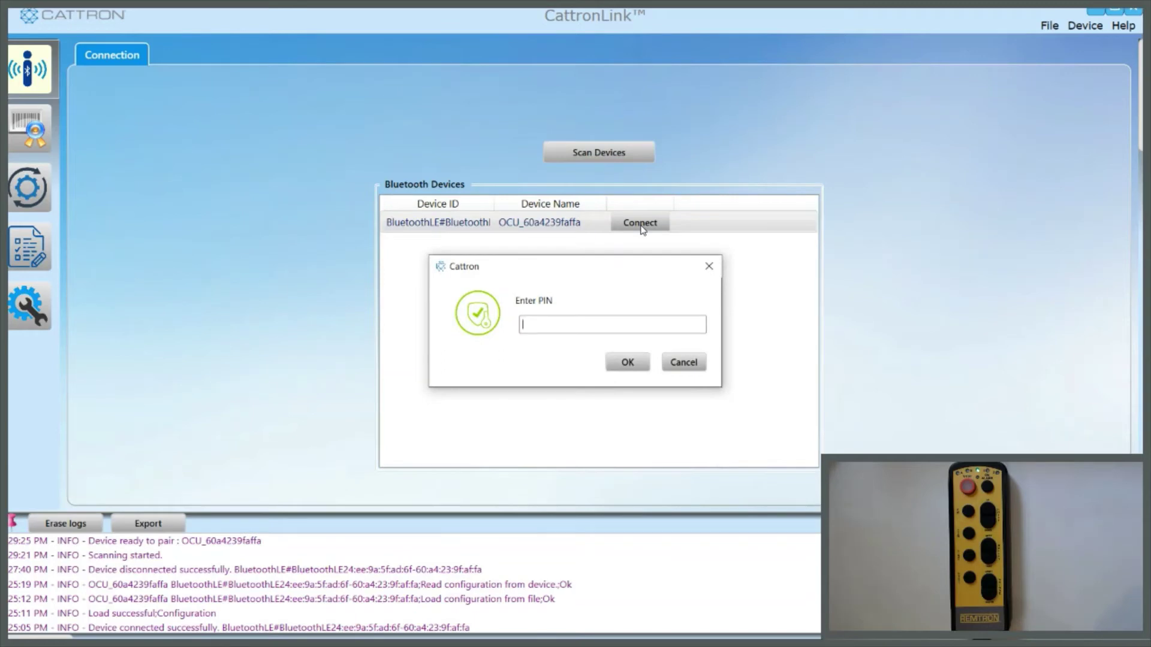
text(••••••)
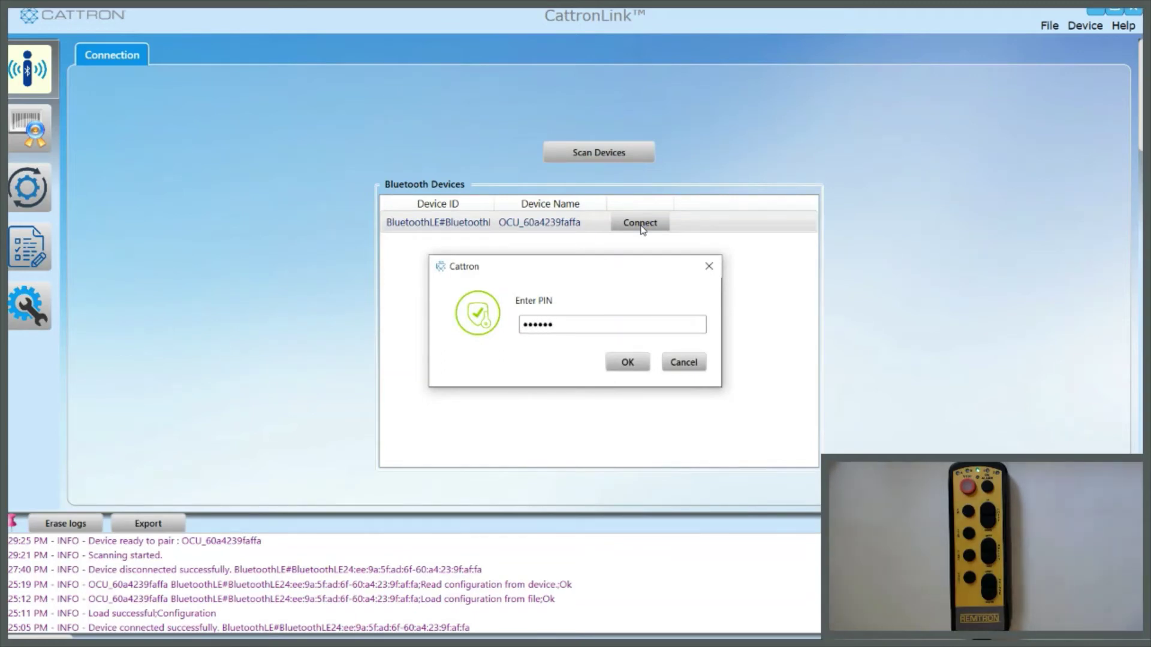
click(624, 364)
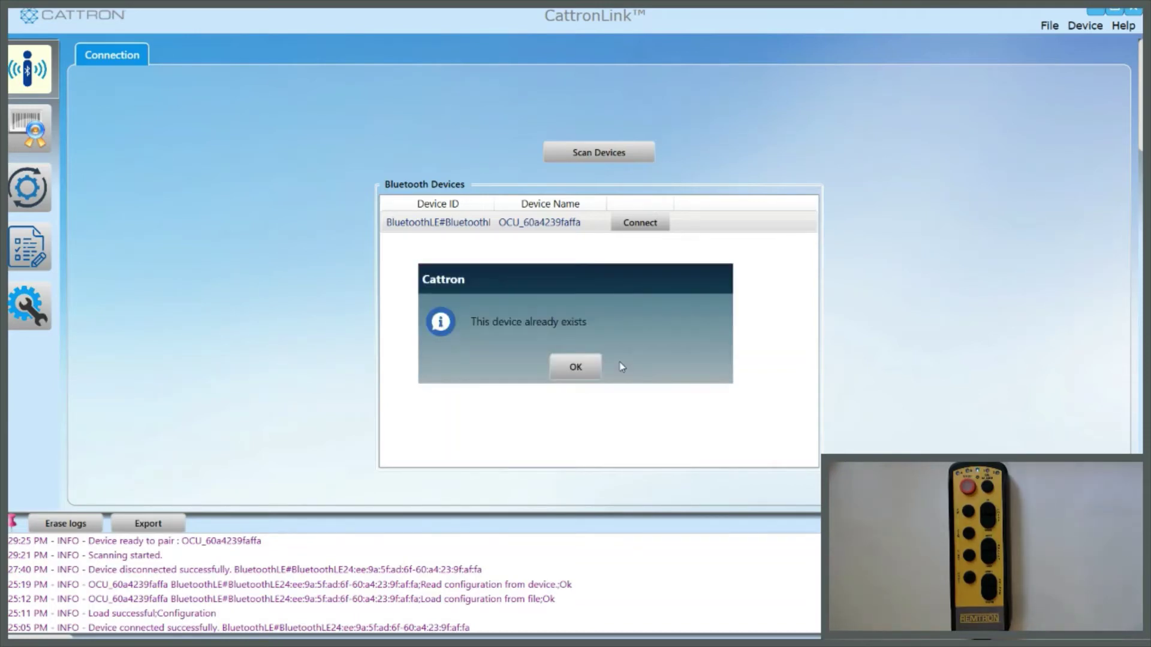
click(574, 367)
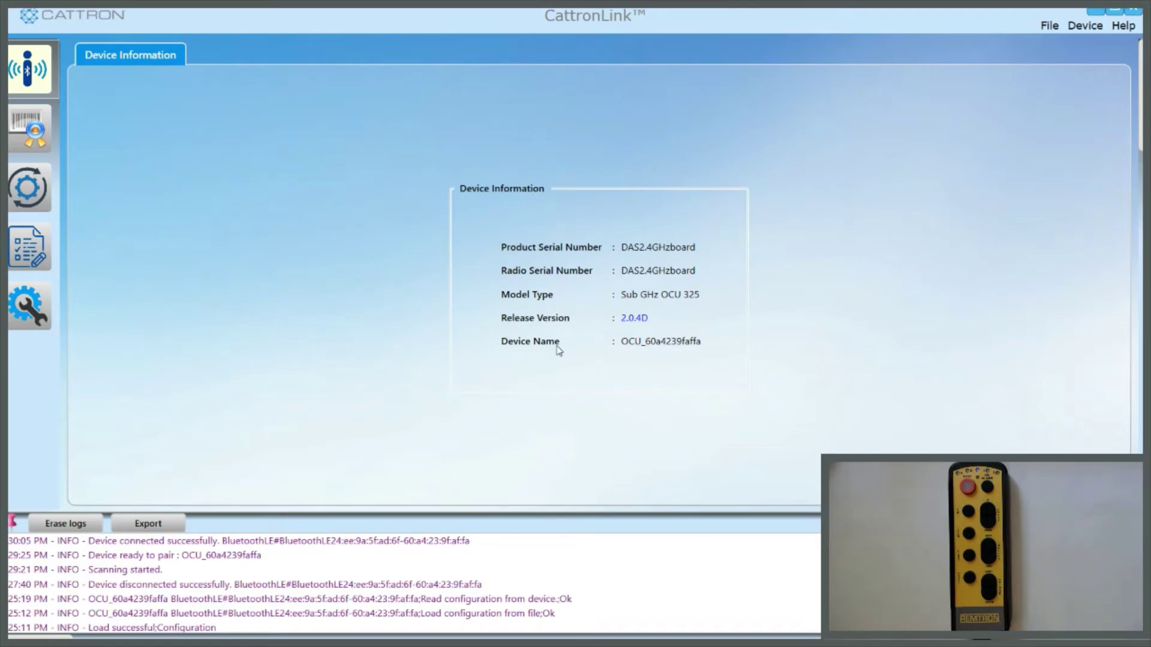
Open the device configuration and read the current settings from the connected OCU.
mouse_move(638, 320)
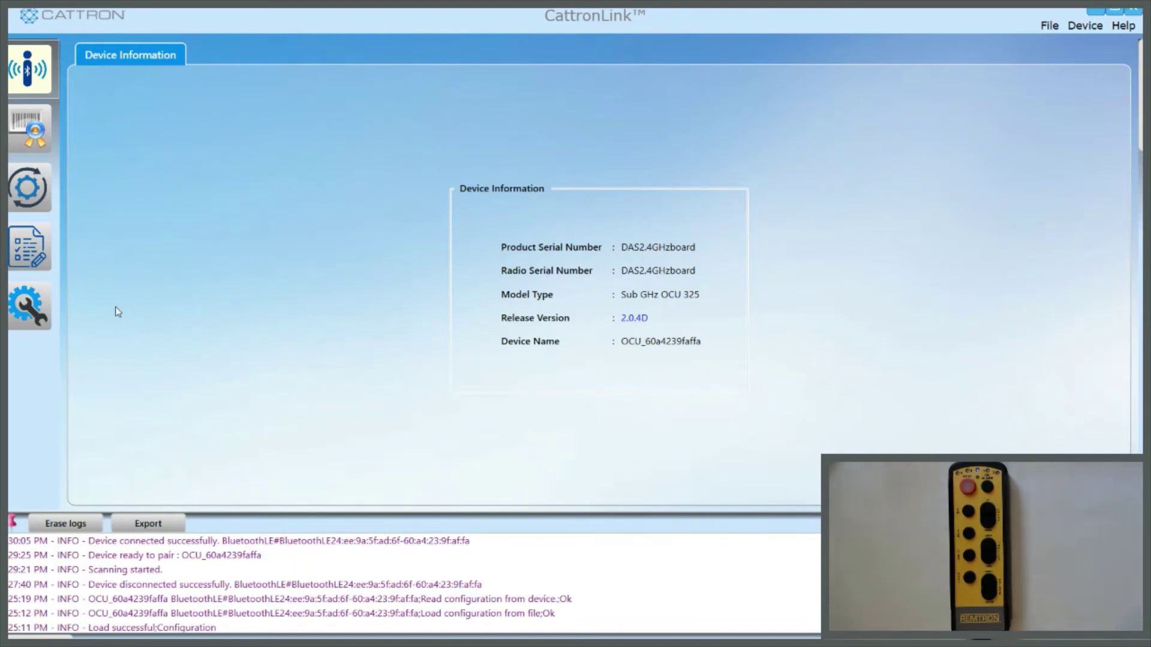
click(29, 309)
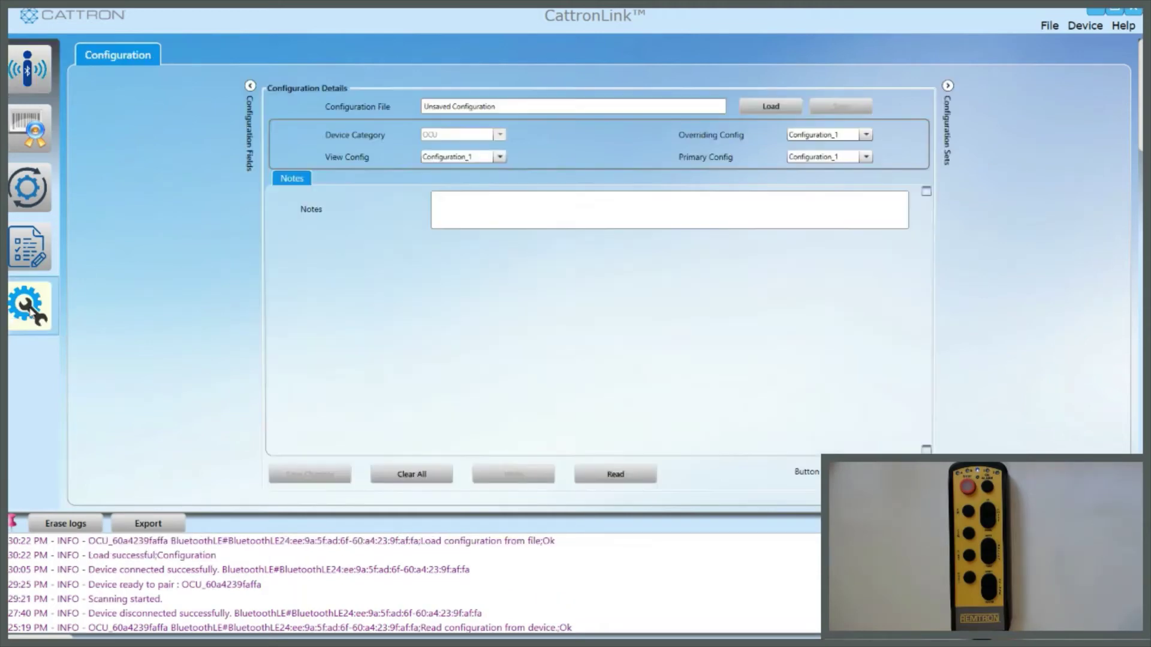
click(613, 476)
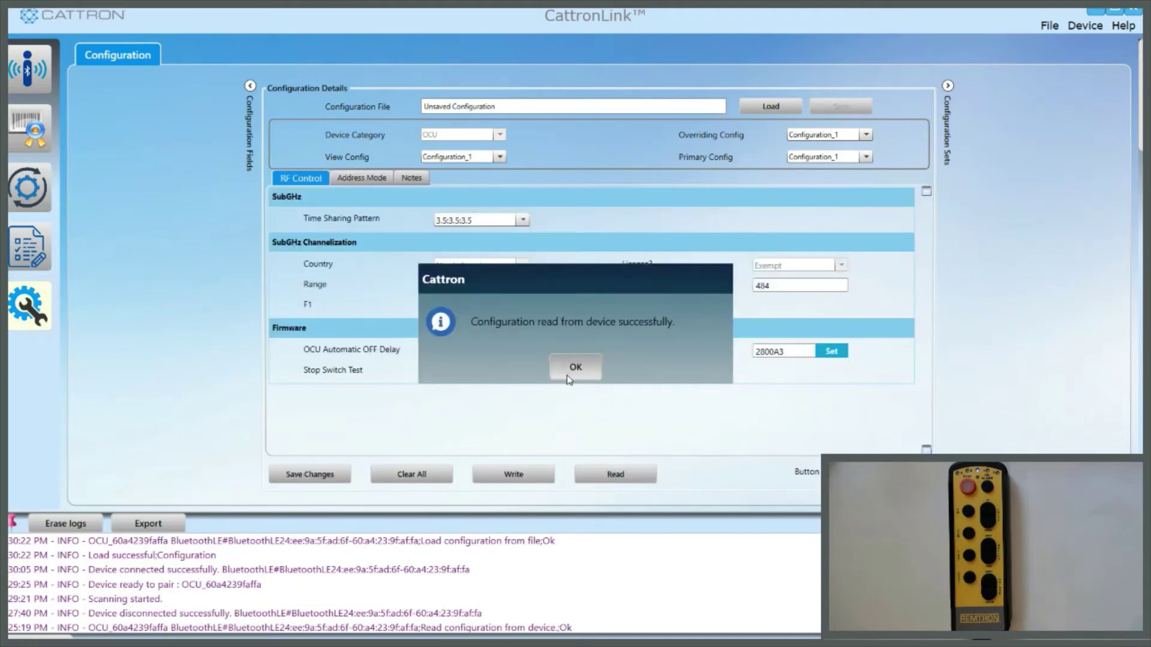
click(568, 375)
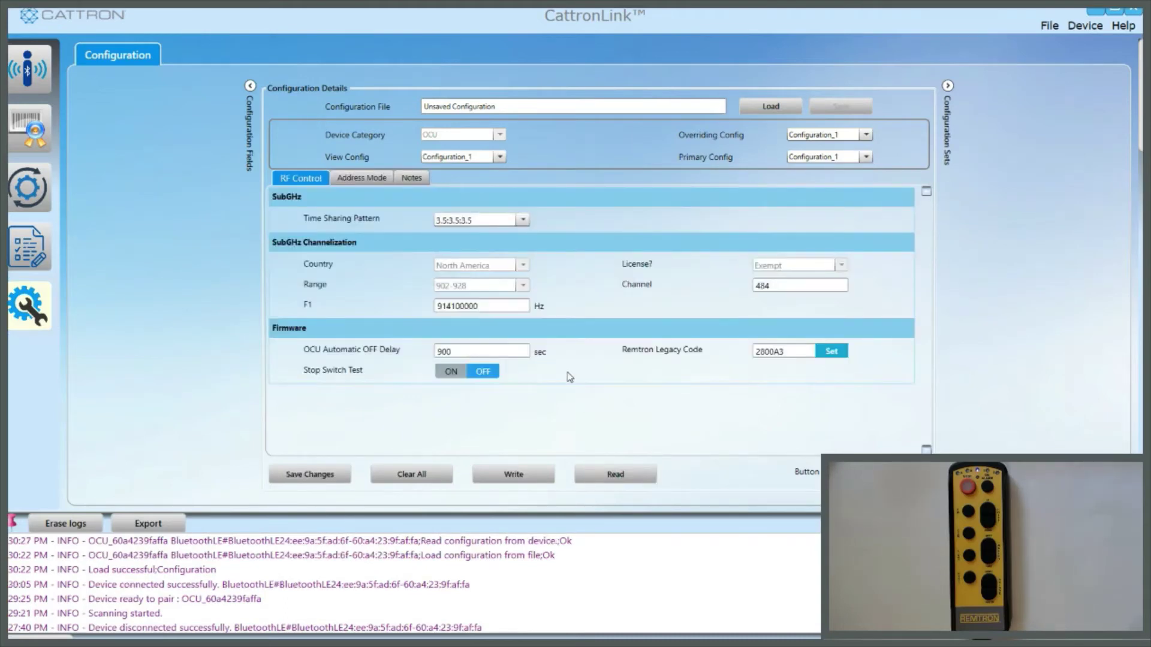
Replace the first two digits of the Remtron Legacy Code with 03, making it 0300A3, and apply it.
click(765, 351)
key(BackSpace)
key(BackSpace)
text(03)
click(830, 353)
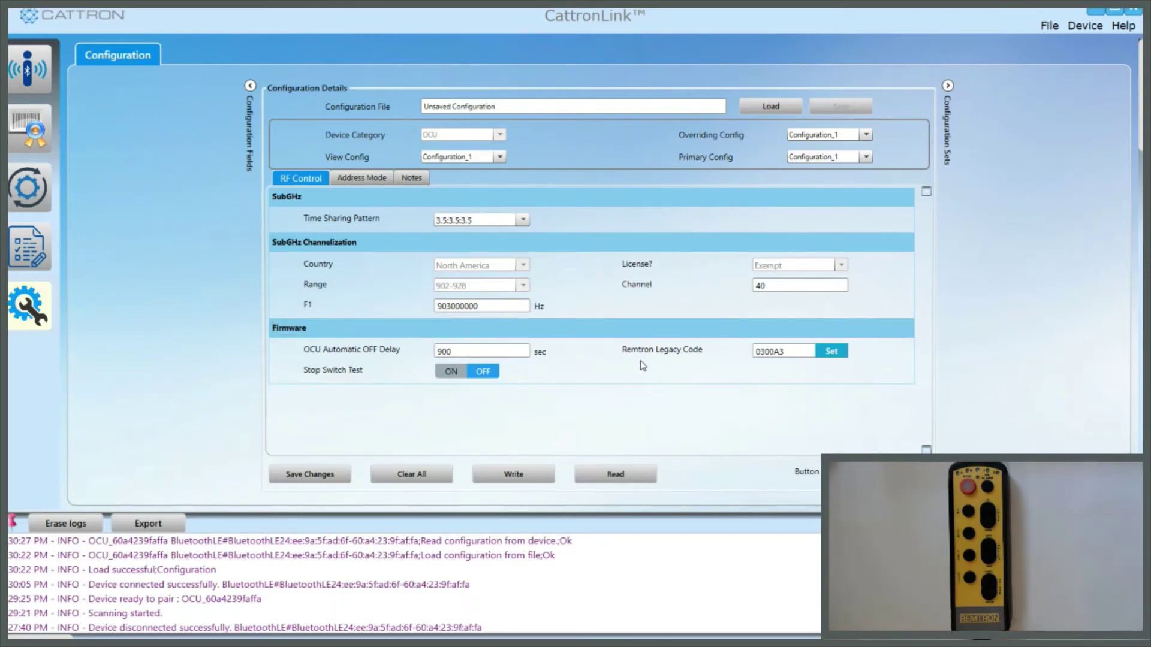
Write the configuration with legacy code 0300A3 to the device, accept the risk warning and reconnect.
click(521, 477)
click(545, 400)
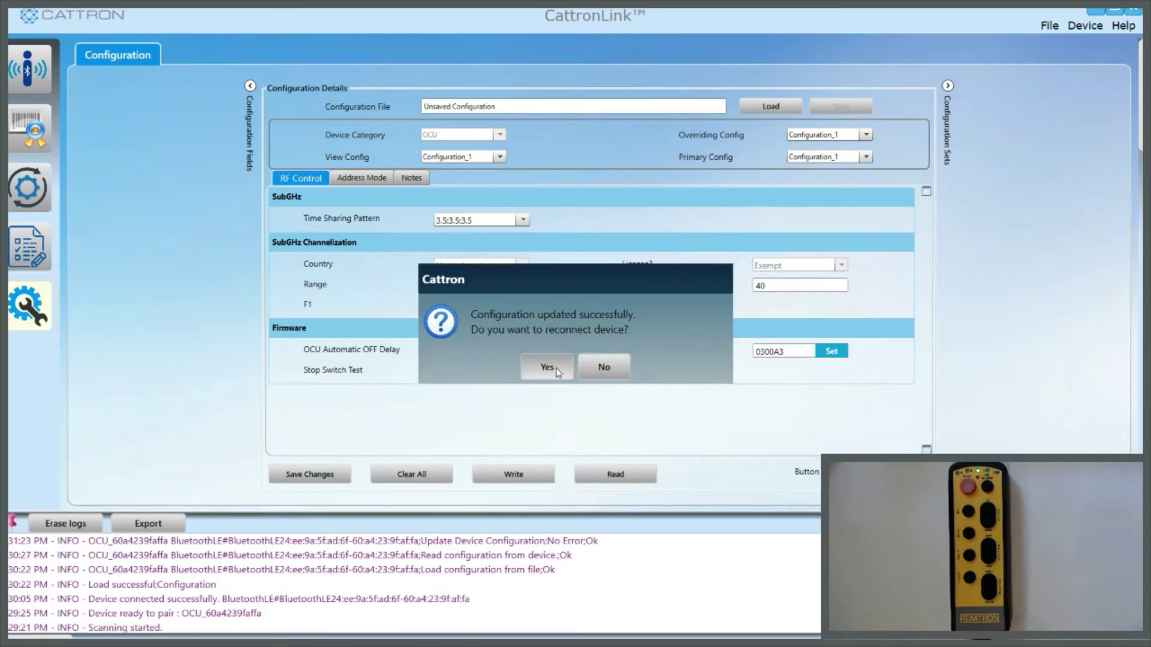
click(548, 368)
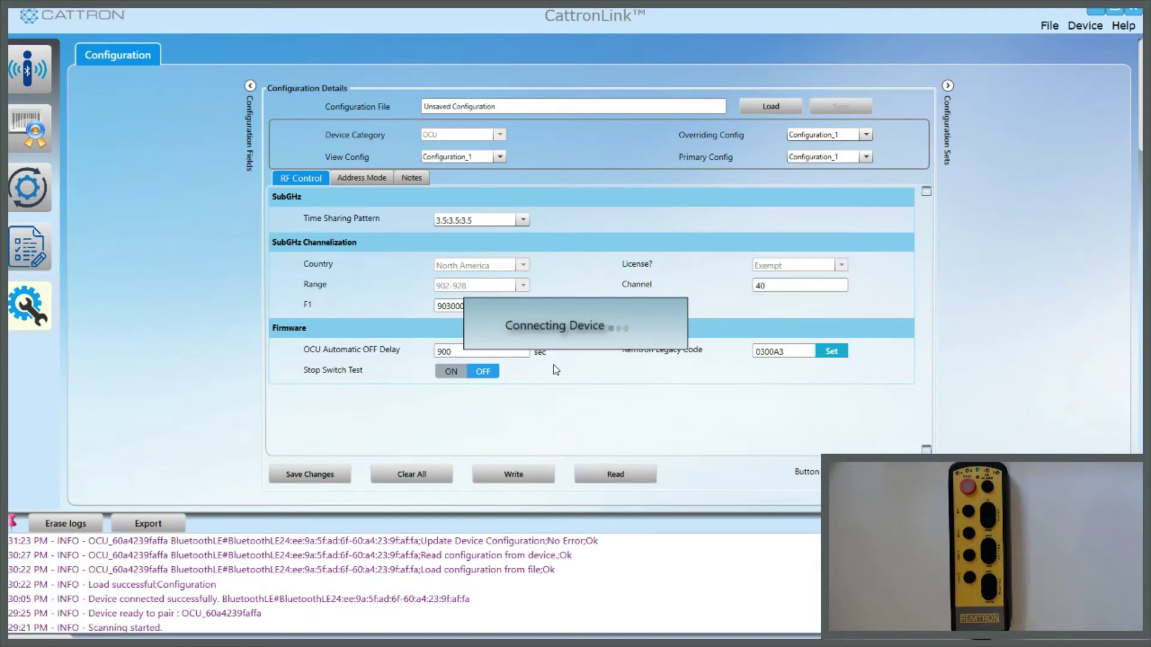
click(566, 367)
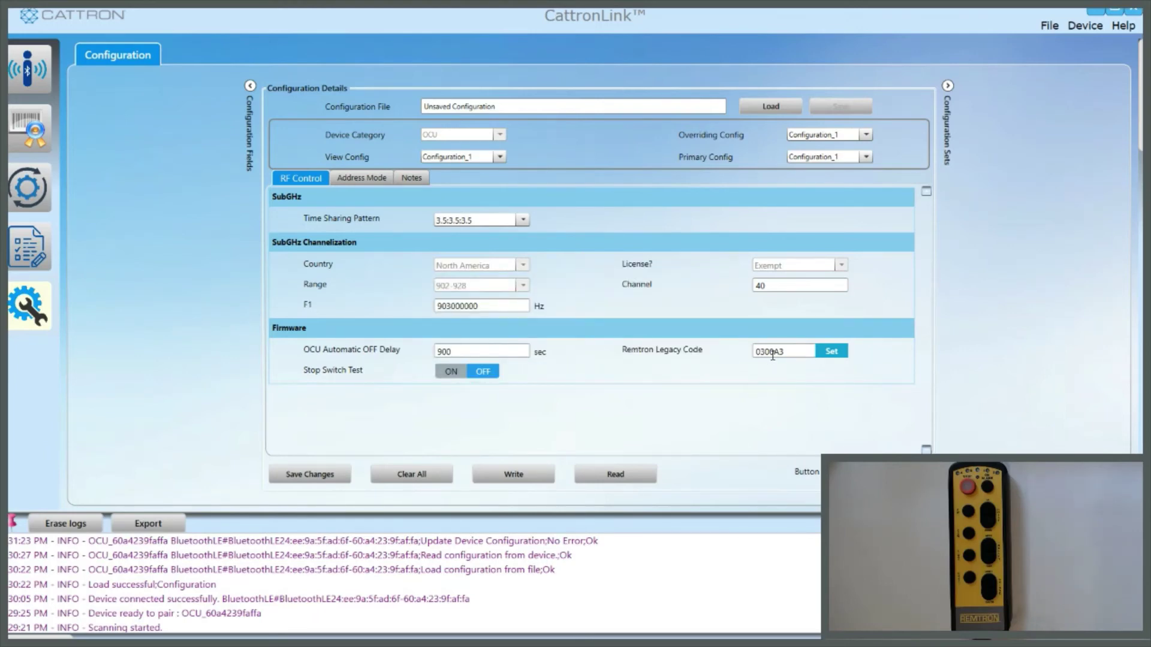
Change the Remtron Legacy Code to 0300AF and compare the Master Address Hexadecimal in the address settings before and after.
click(359, 179)
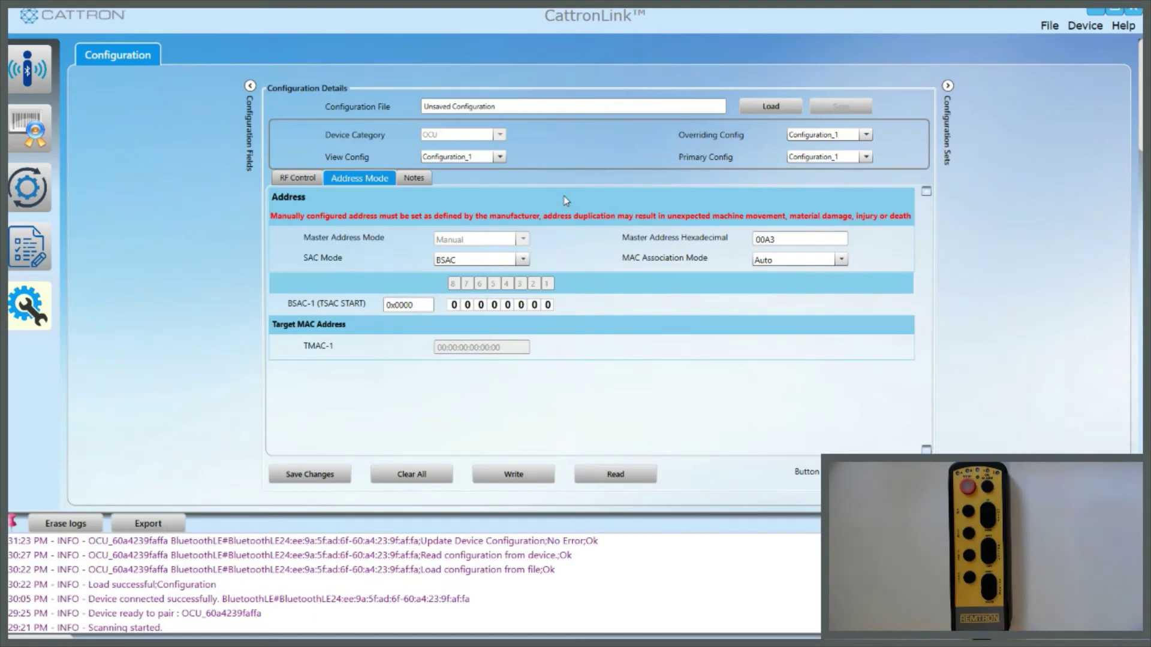
click(297, 178)
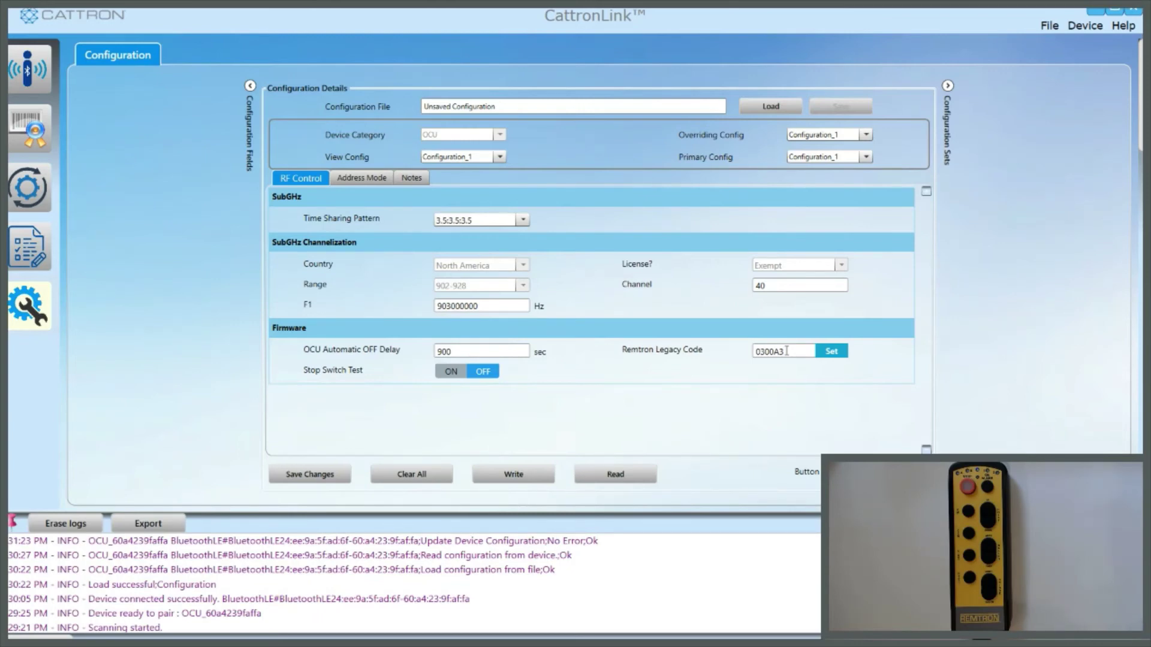
key(BackSpace)
text(F)
click(358, 179)
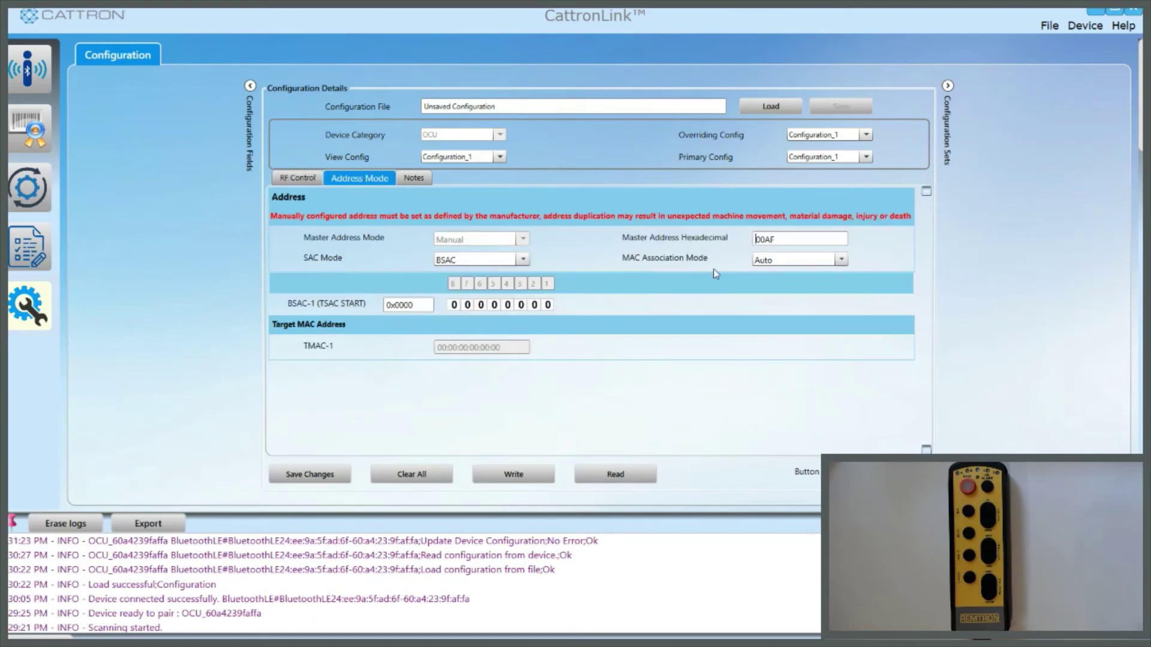
click(775, 241)
Write the 0300AF configuration to the device, accept the risk warning, reconnect and return to the RF control settings.
click(526, 478)
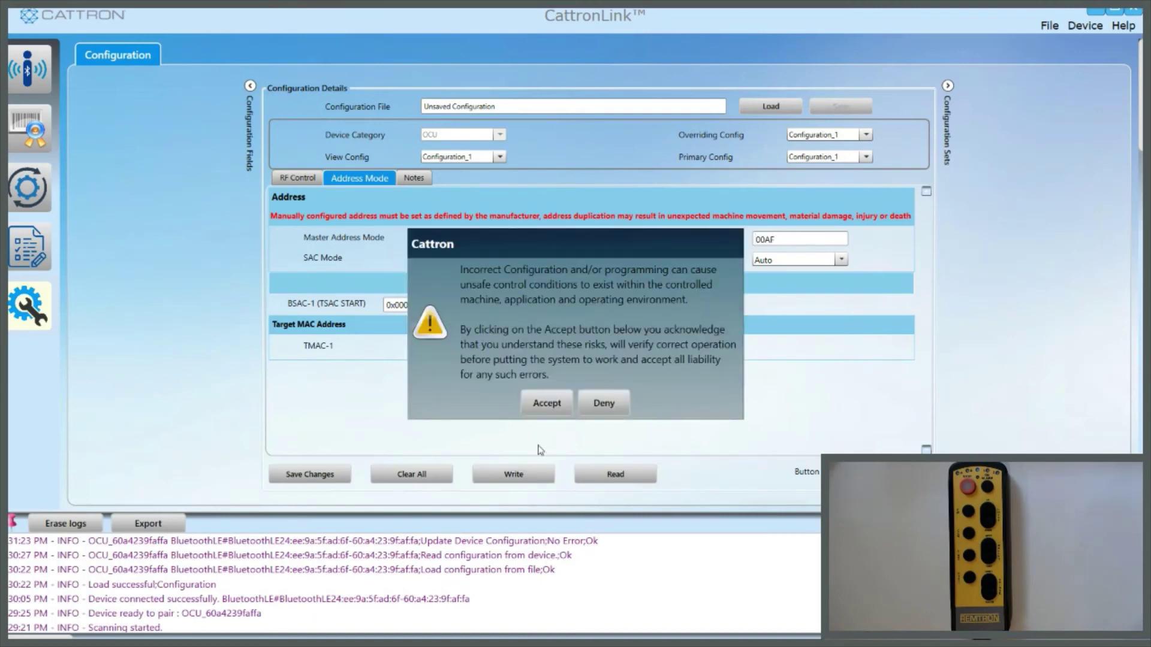
click(548, 407)
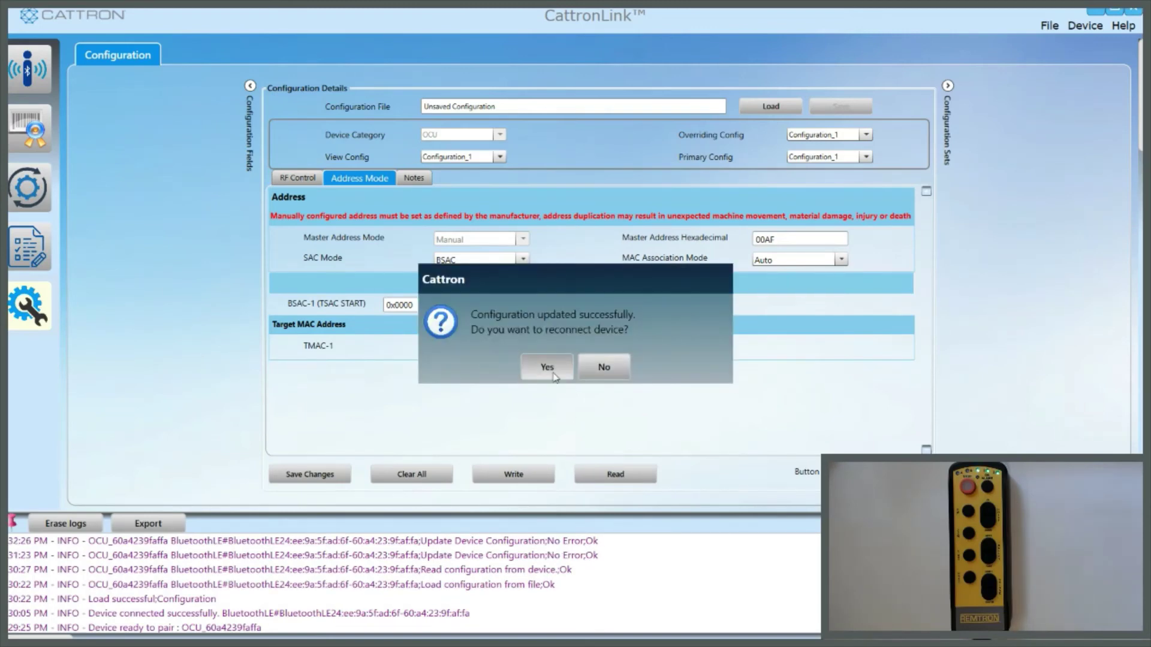
click(547, 368)
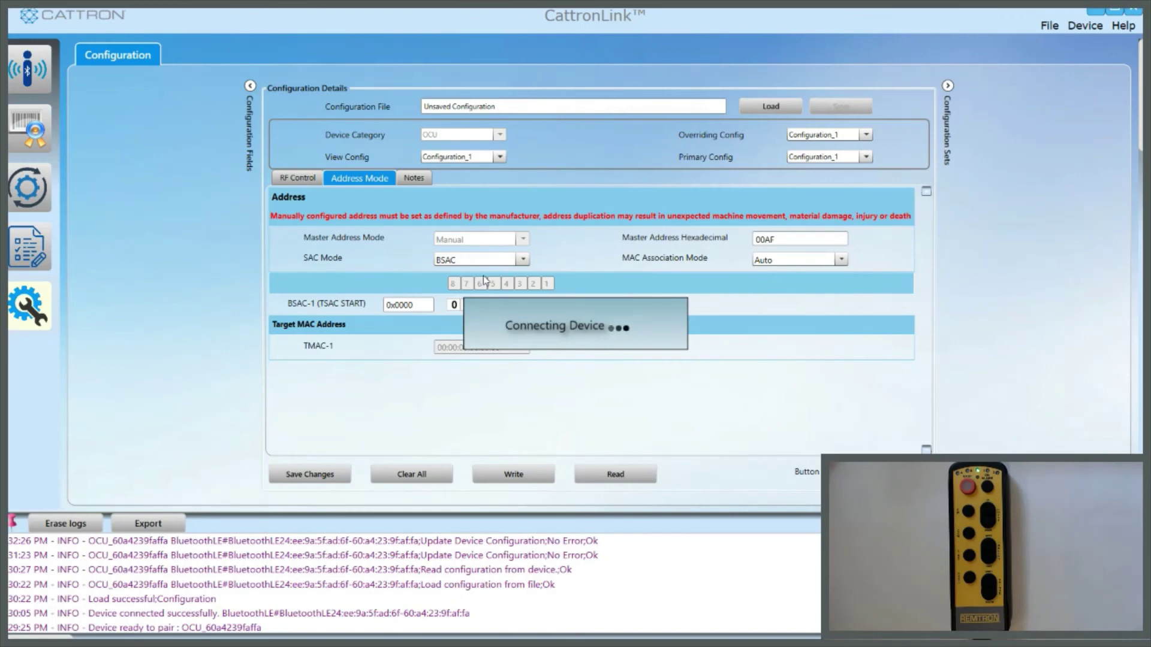
click(595, 366)
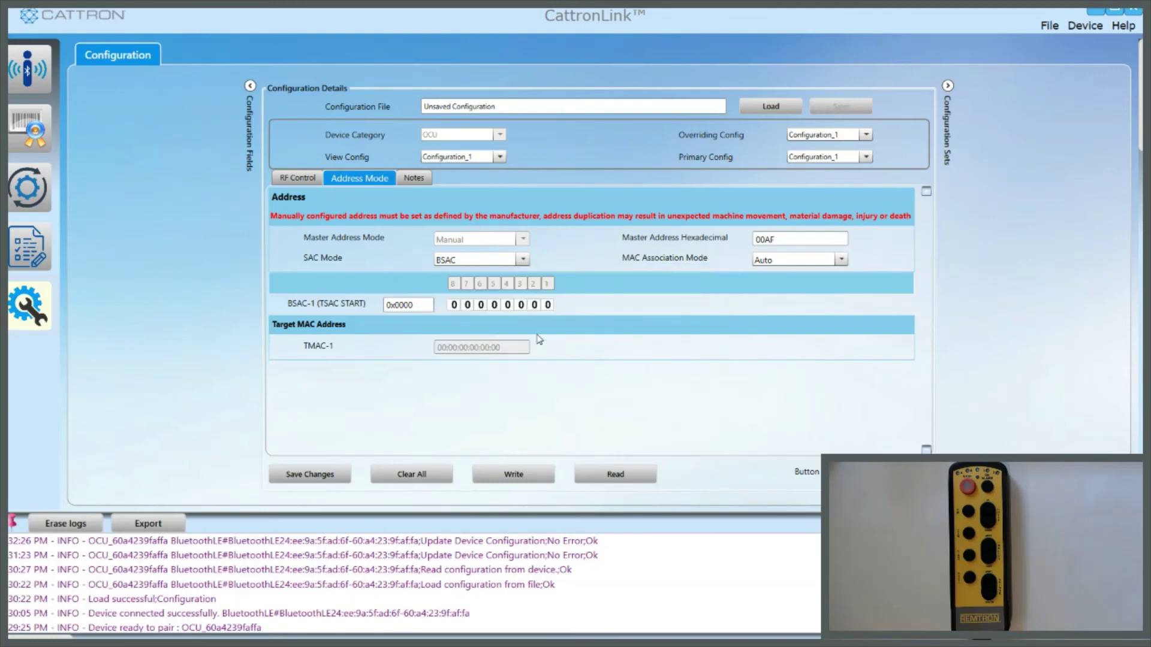
click(311, 179)
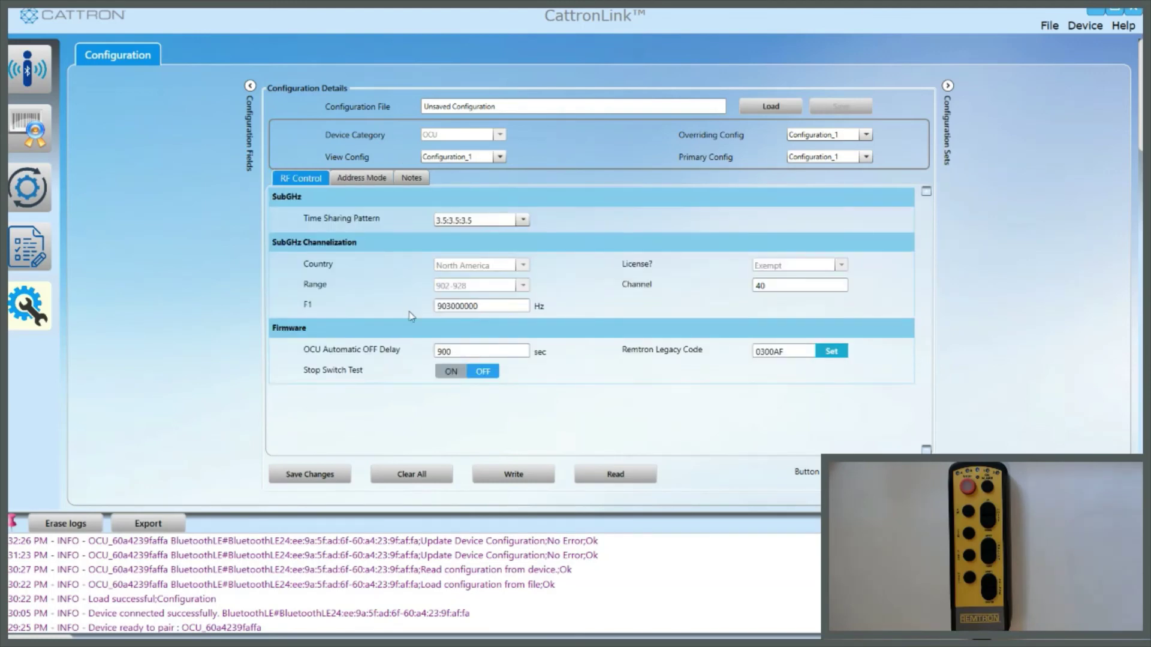